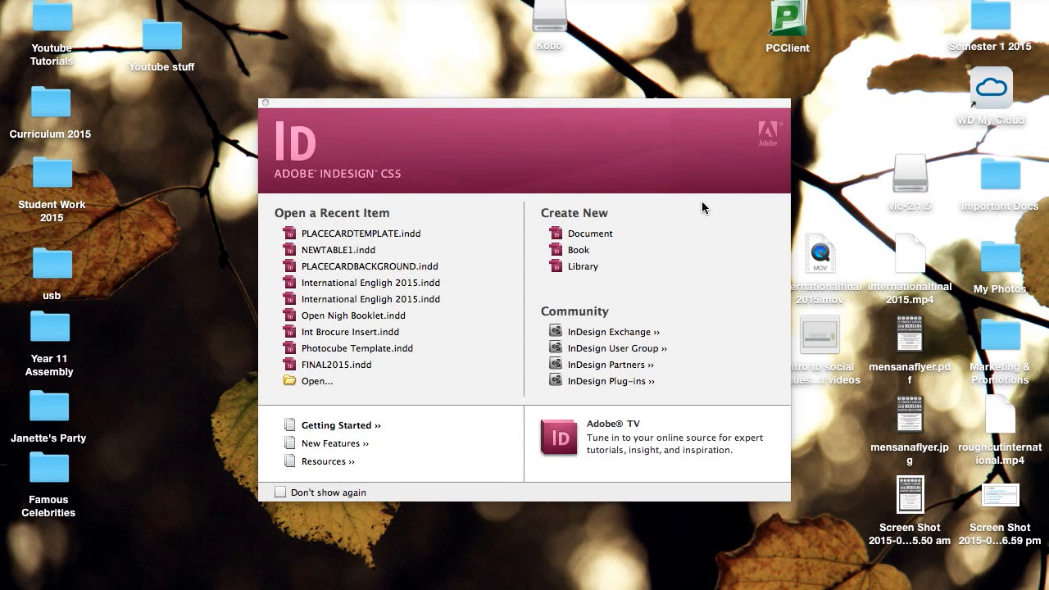
Step: Start a new print document with 14 facing pages, keeping the A4 size in portrait orientation
left_click(578, 235)
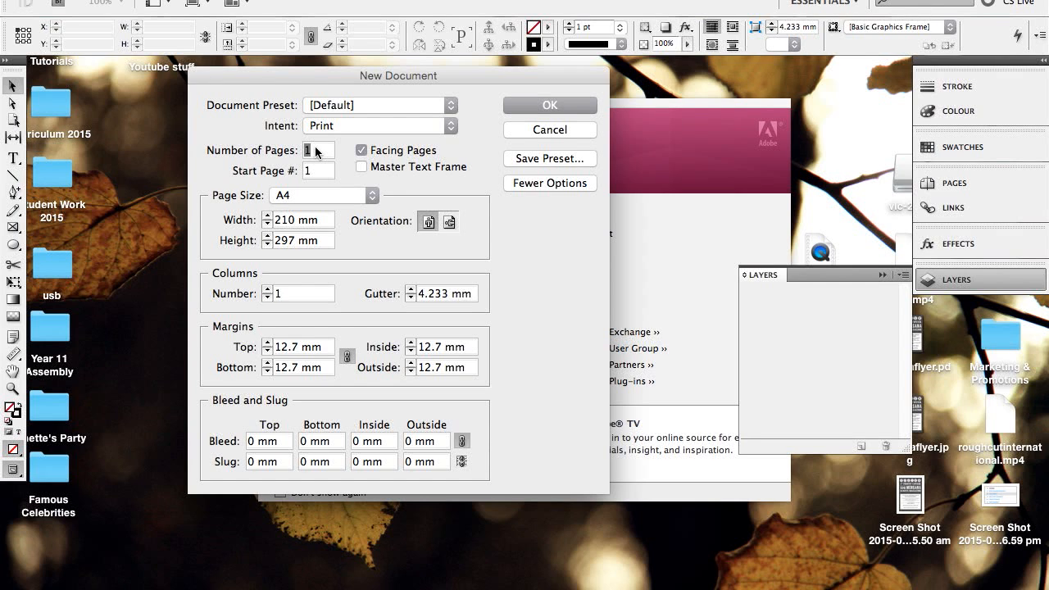
type("14")
left_click(451, 223)
left_click(453, 223)
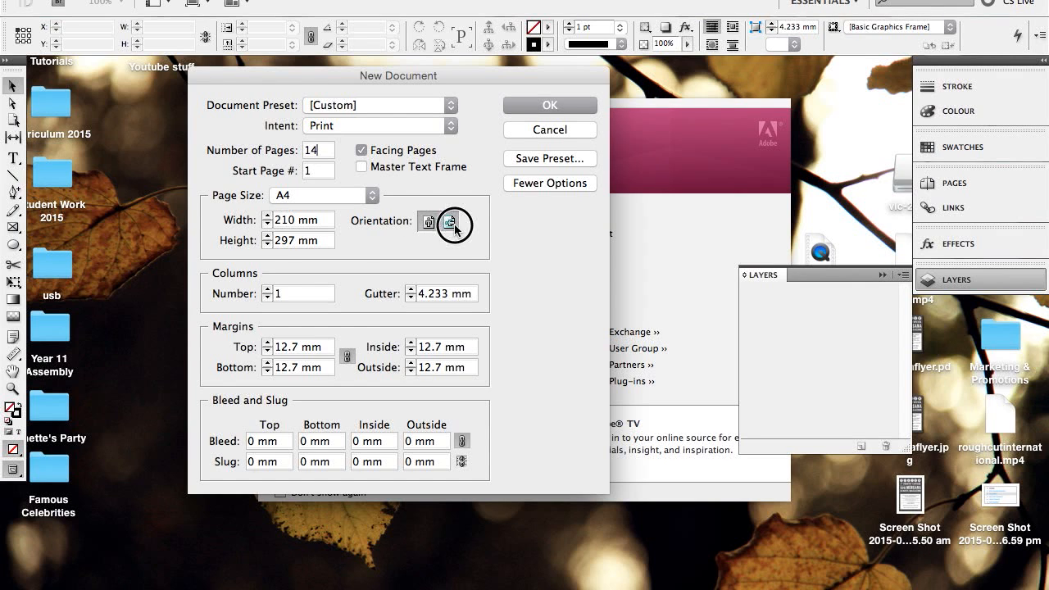
left_click(429, 223)
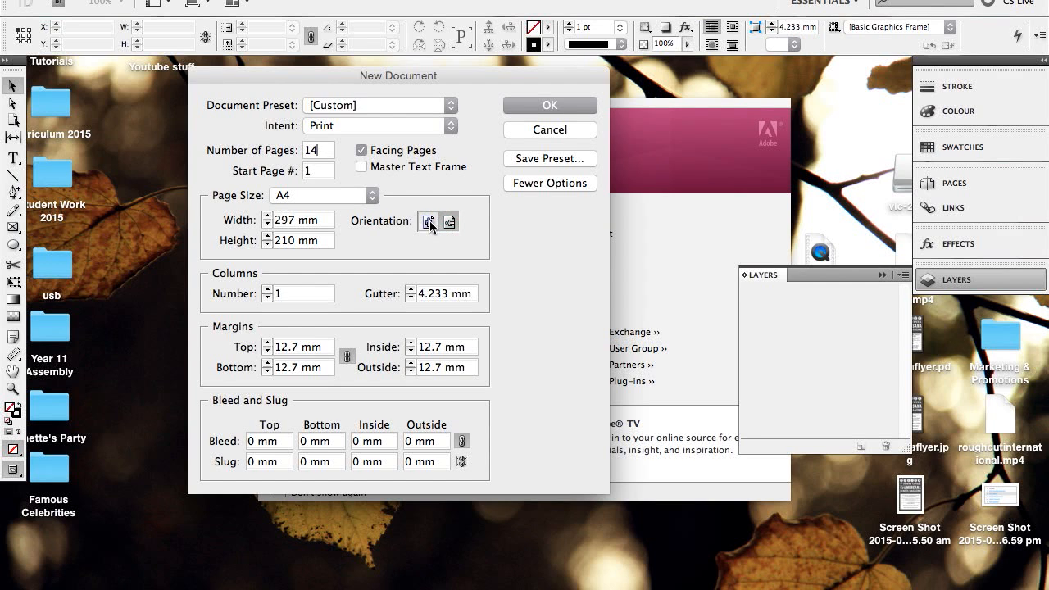
left_click(430, 223)
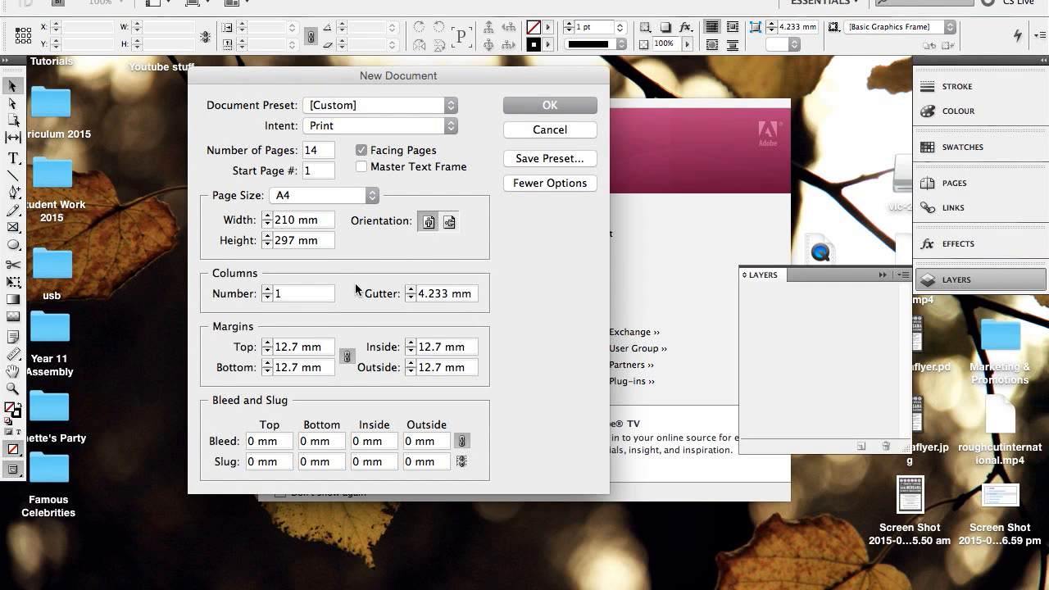
Step: Set the new document's top, bottom, inside and outside margins to 8 mm
left_click(295, 351)
double_click(296, 351)
type("8")
left_click(301, 369)
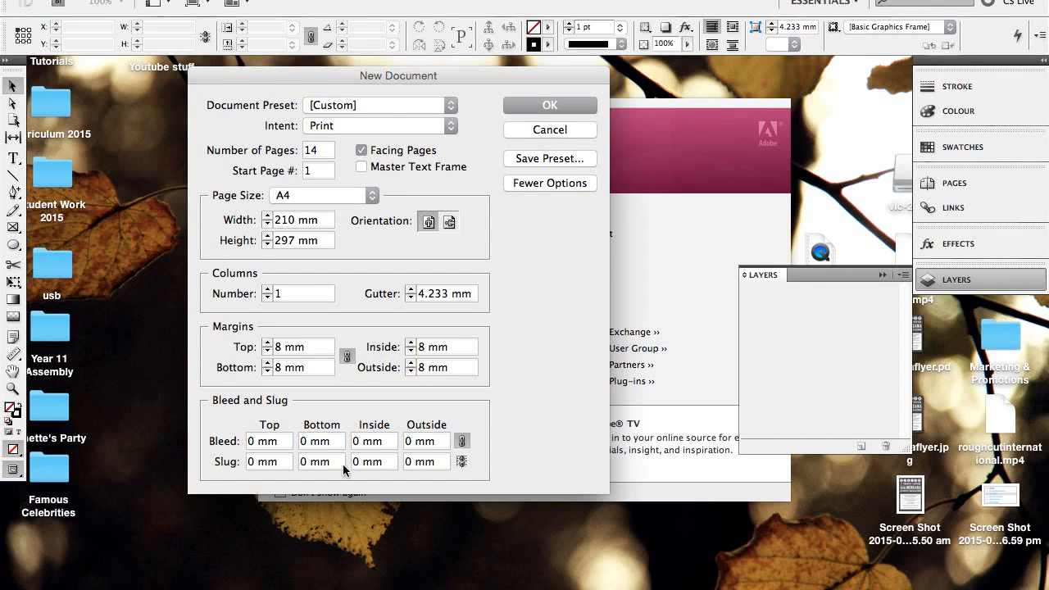
Step: Try a 3 mm bleed for the new document
left_click(252, 443)
key("BackSpace")
type("3")
left_click(316, 447)
Step: Set the bleed back to 0 mm and create the document
left_click_drag(256, 443, 208, 437)
type("0")
left_click(311, 440)
left_click(539, 107)
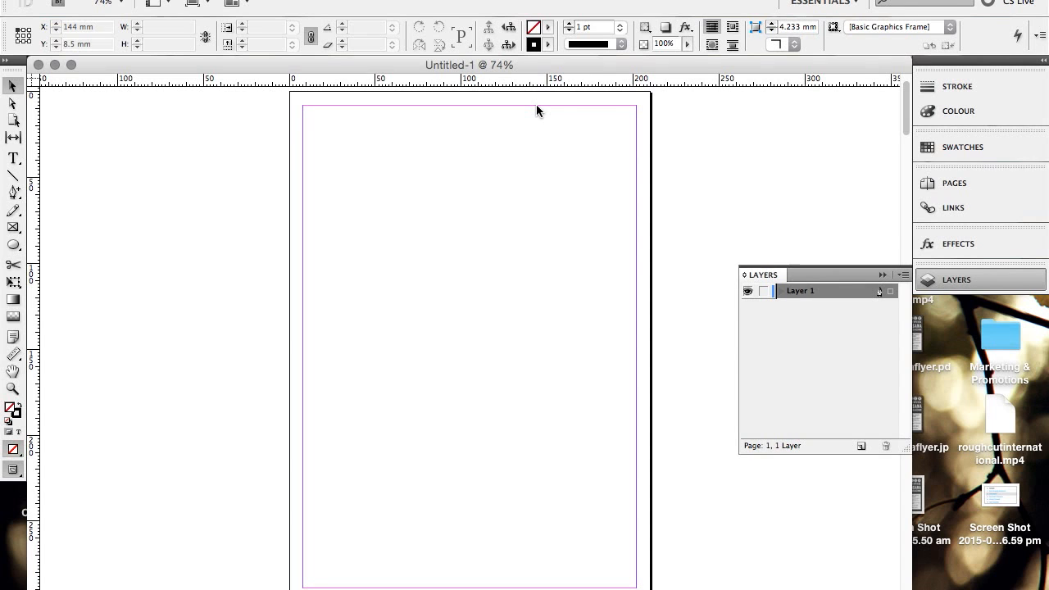
Step: Examine how the pages are arranged in spreads from the first page through to the last
key("super+minus")
key("super+minus")
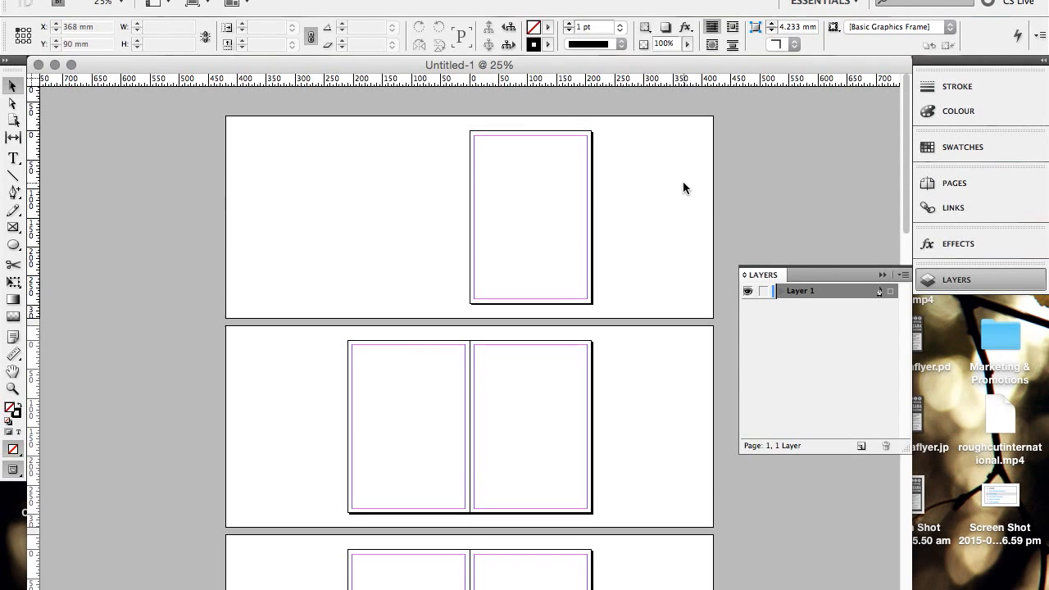
scroll(684, 188, "down", 15)
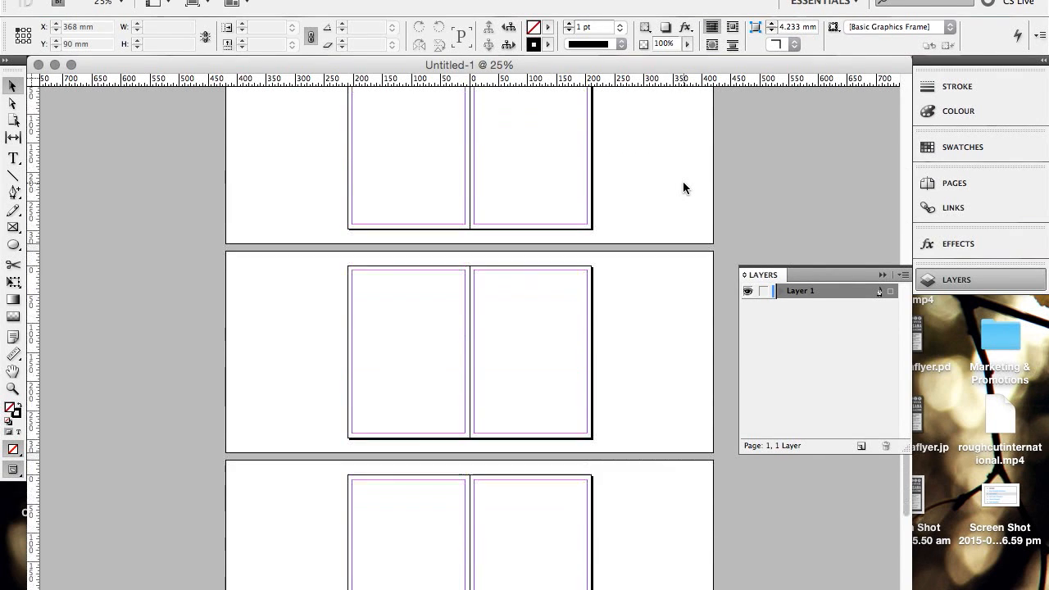
scroll(684, 188, "down", 3)
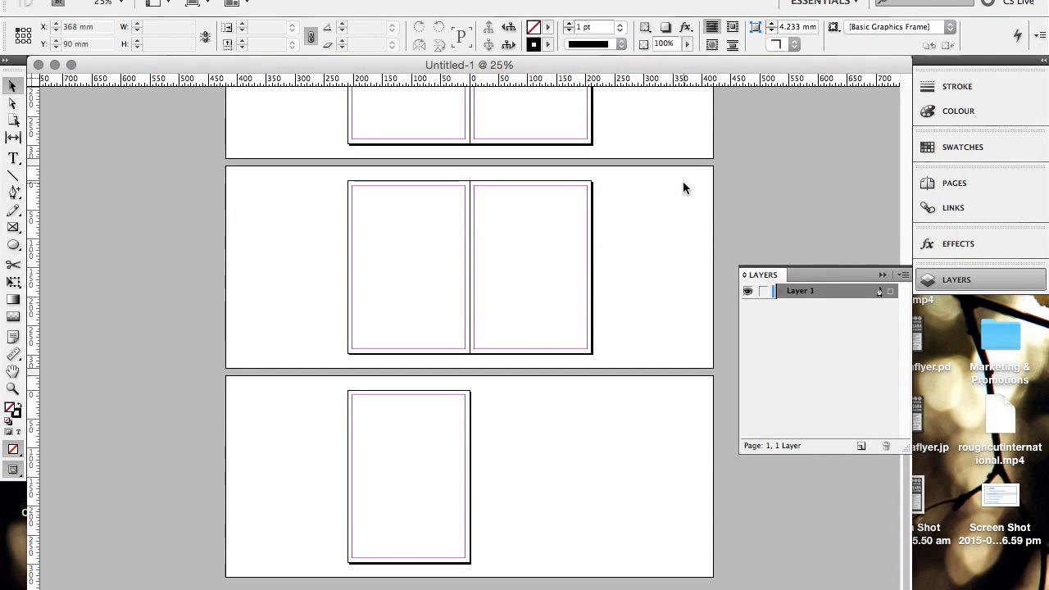
scroll(683, 188, "up", 15)
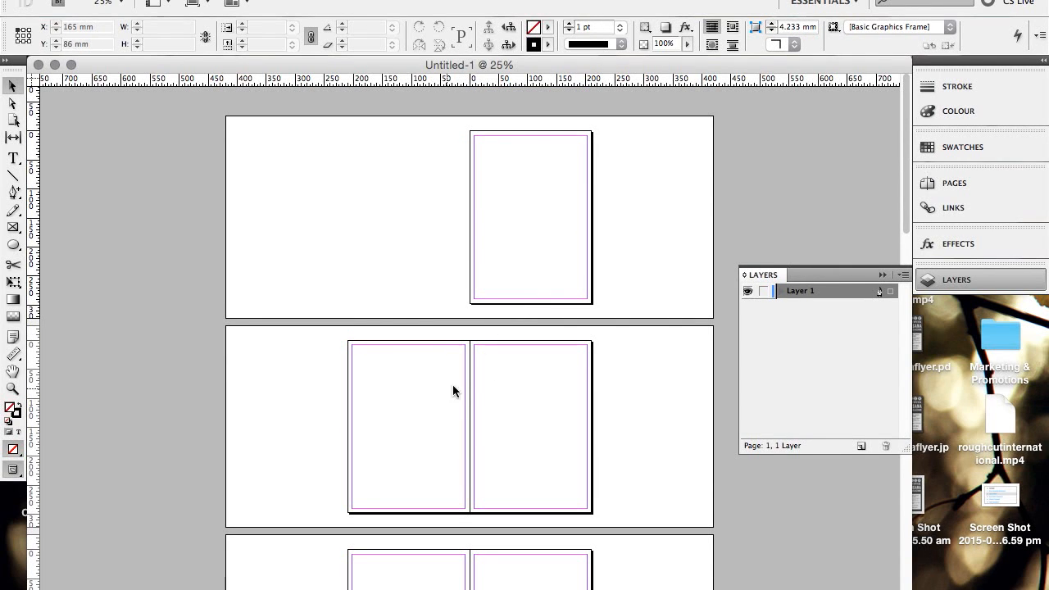
scroll(525, 399, "down", 2)
scroll(522, 392, "down", 8)
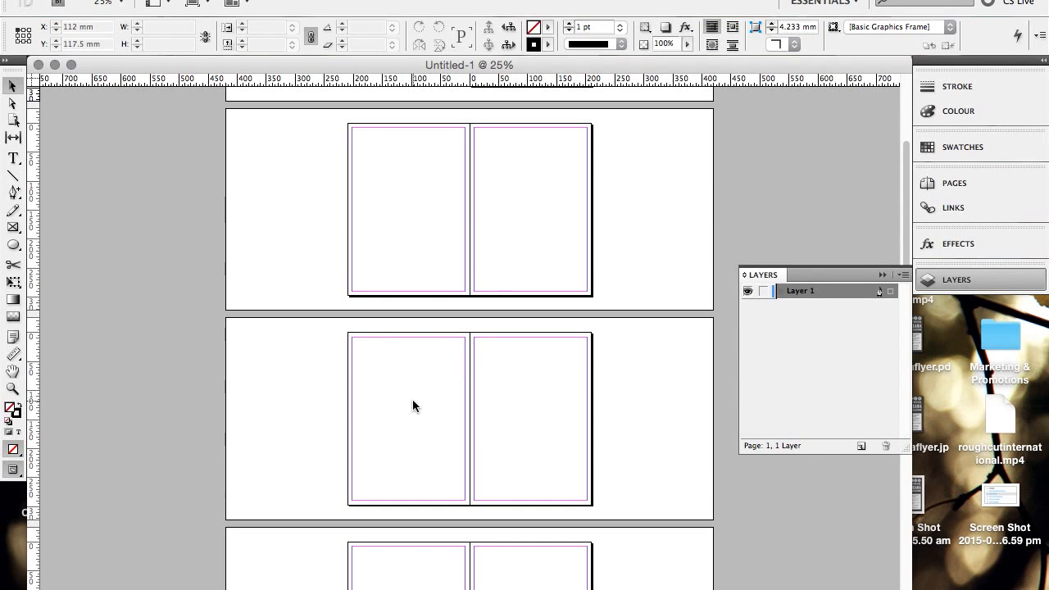
scroll(532, 399, "down", 4)
scroll(521, 399, "down", 5)
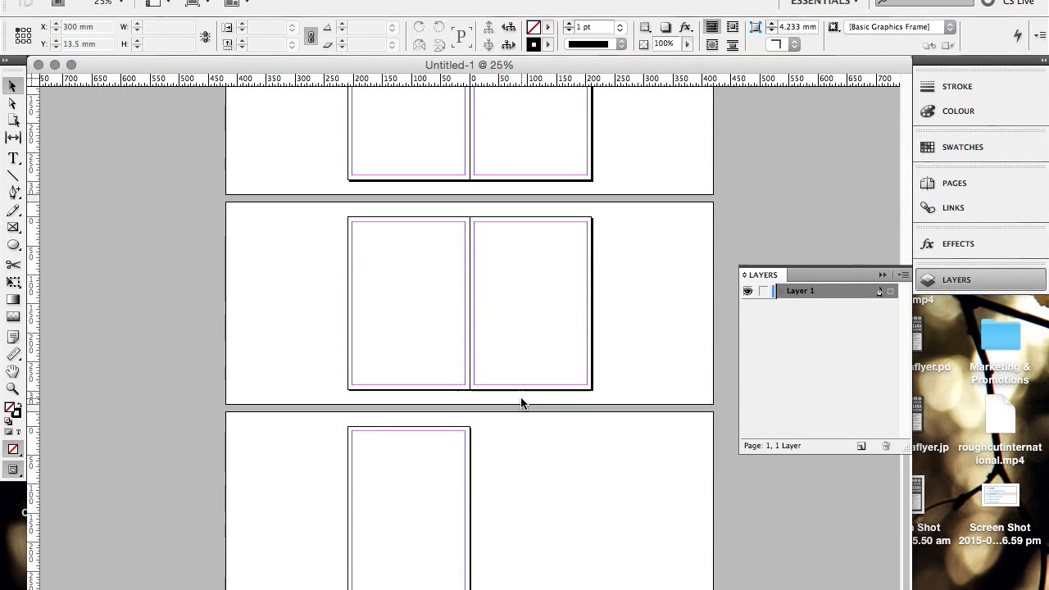
scroll(521, 402, "up", 9)
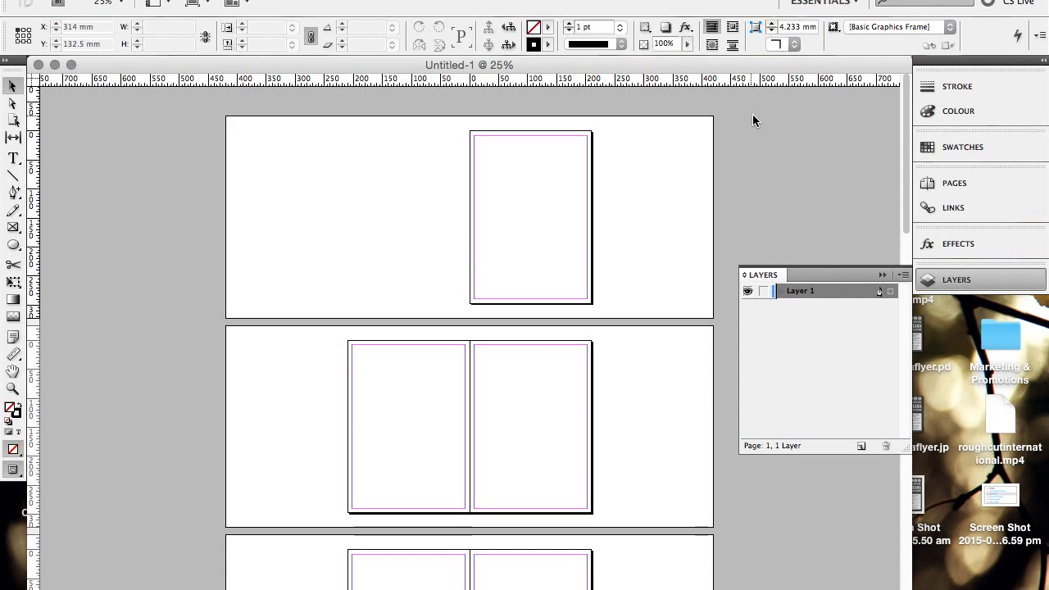
Step: Display the page thumbnails and go to page 2 in the 2–3 spread
left_click(983, 179)
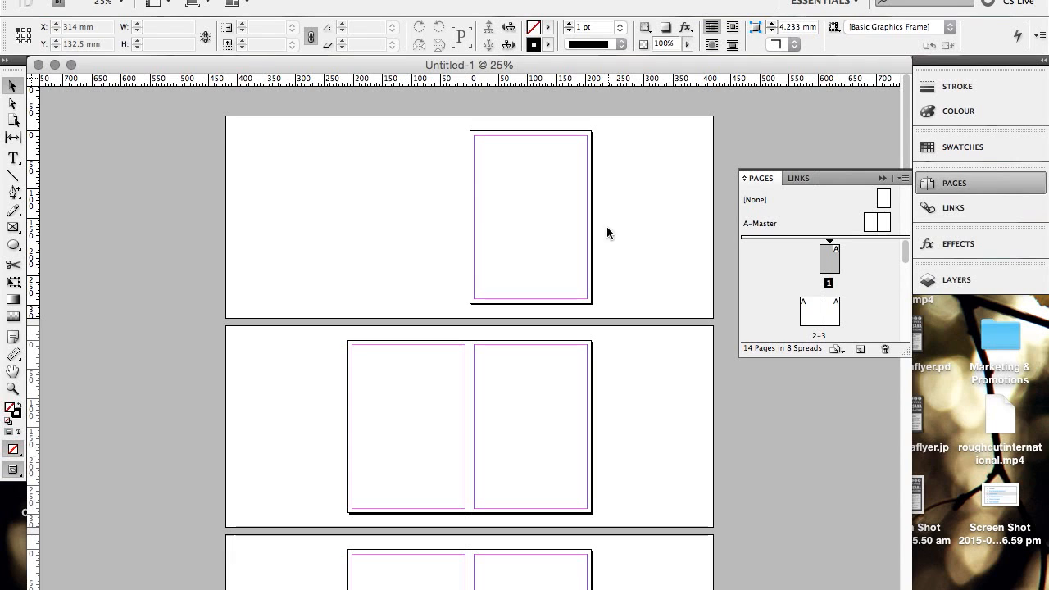
scroll(826, 270, "down", 1)
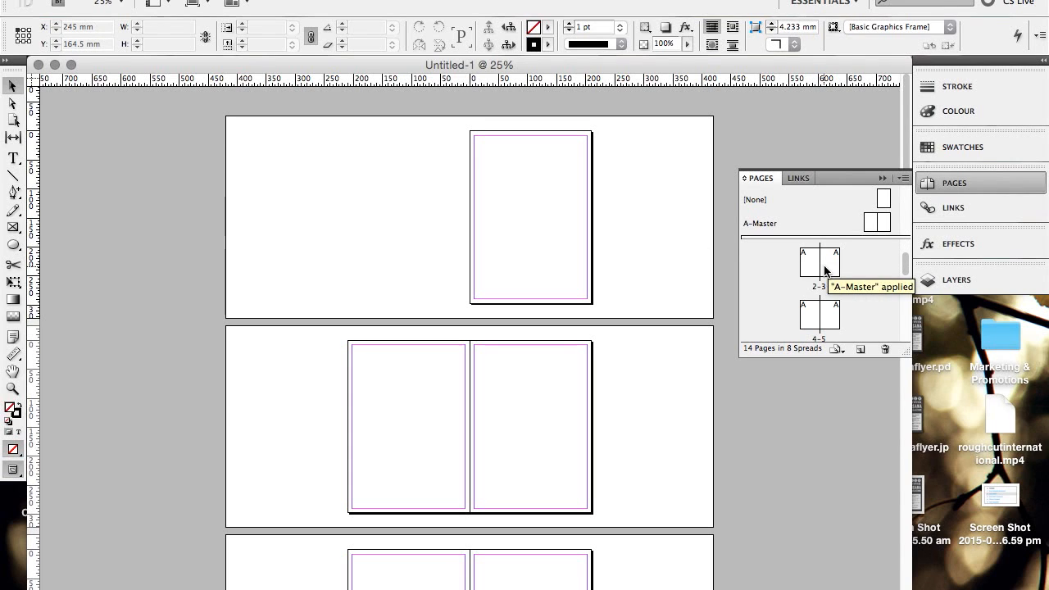
left_click(825, 270)
left_click(819, 311)
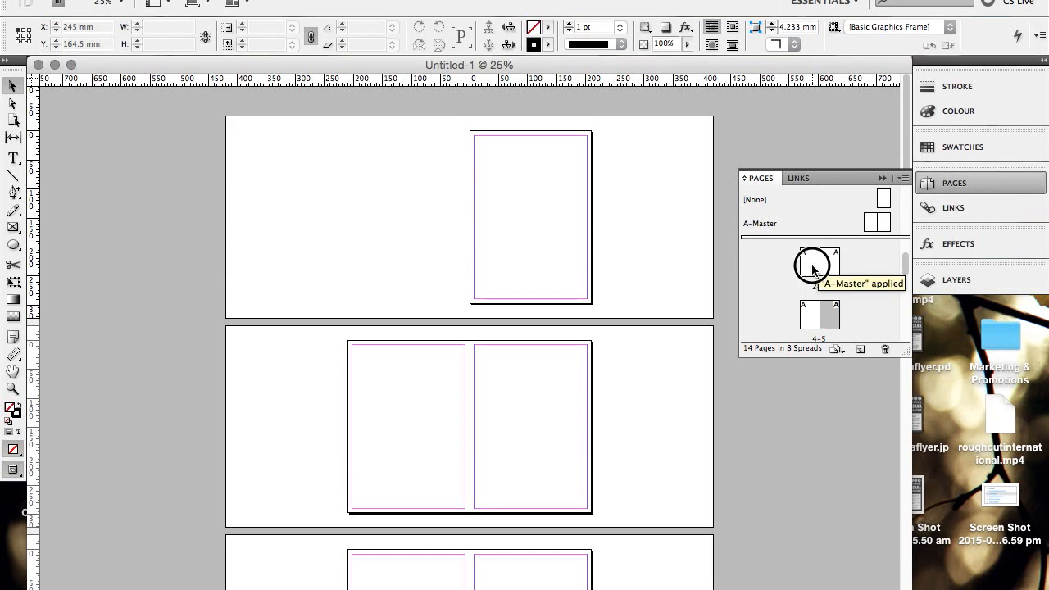
double_click(813, 269)
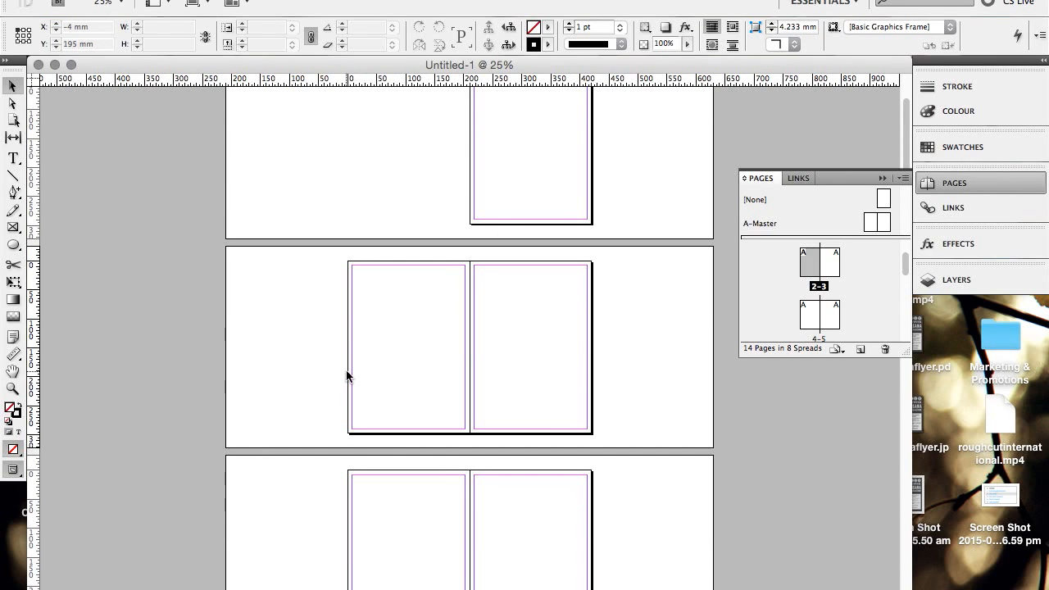
Step: Divide page 2 into two columns through its Margins and Columns settings
left_click(196, 1)
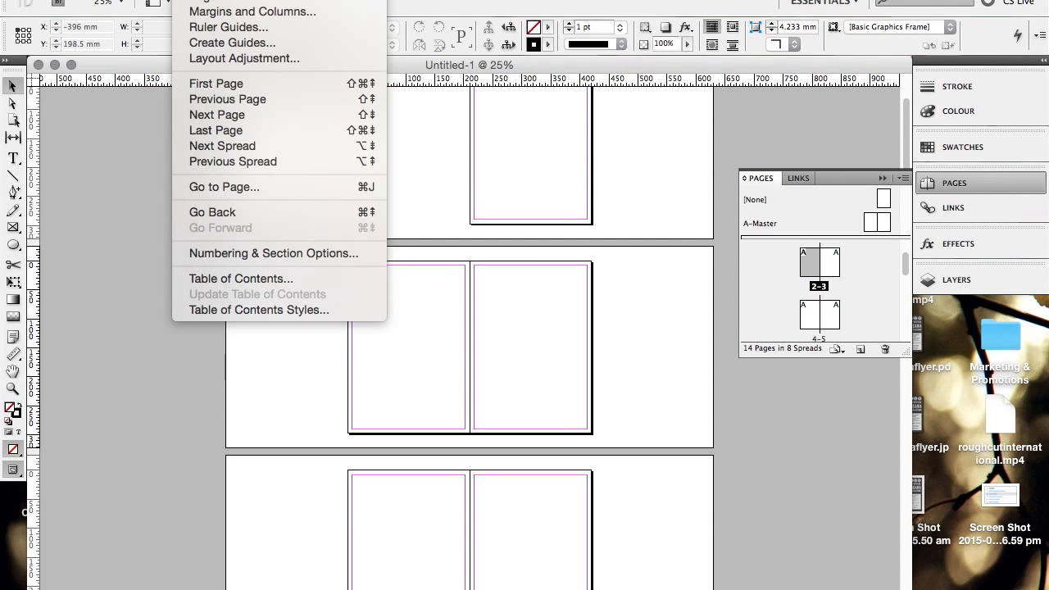
mouse_move(197, 3)
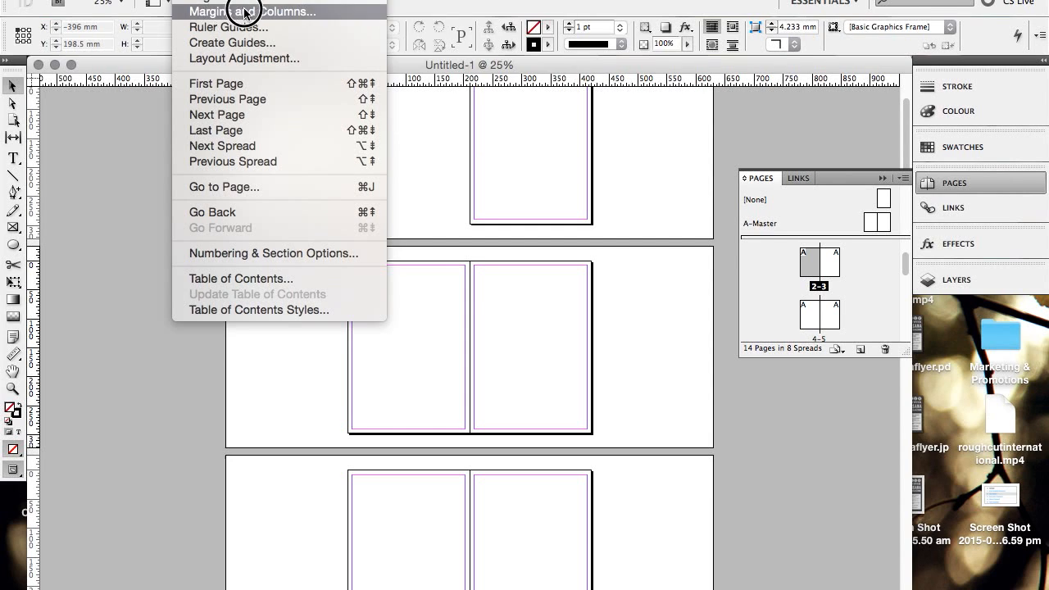
left_click(243, 4)
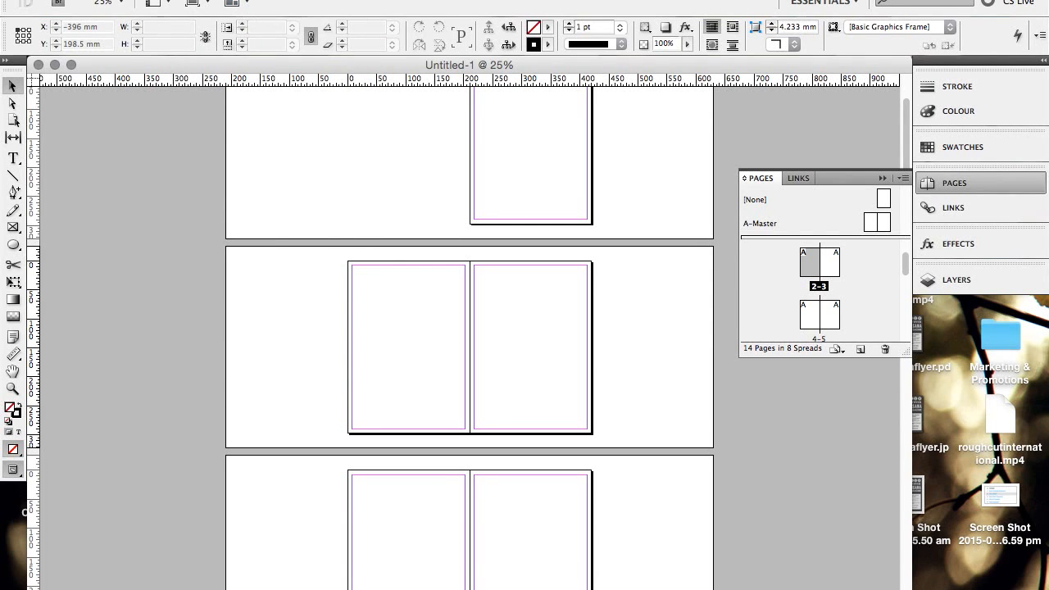
left_click(229, 3)
left_click(227, 13)
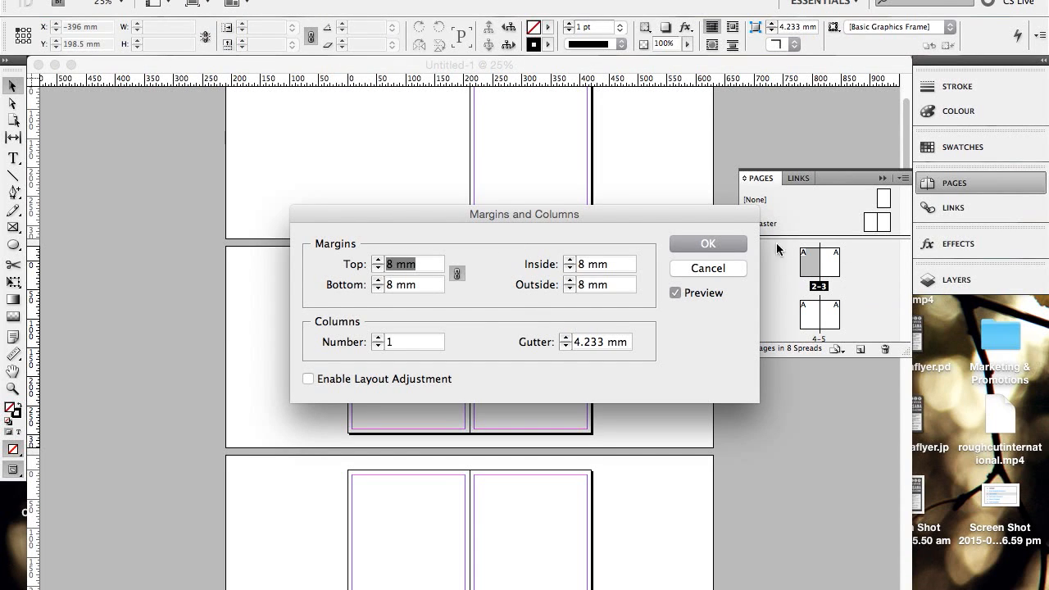
left_click(379, 338)
left_click(379, 338)
left_click_drag(495, 215, 492, 68)
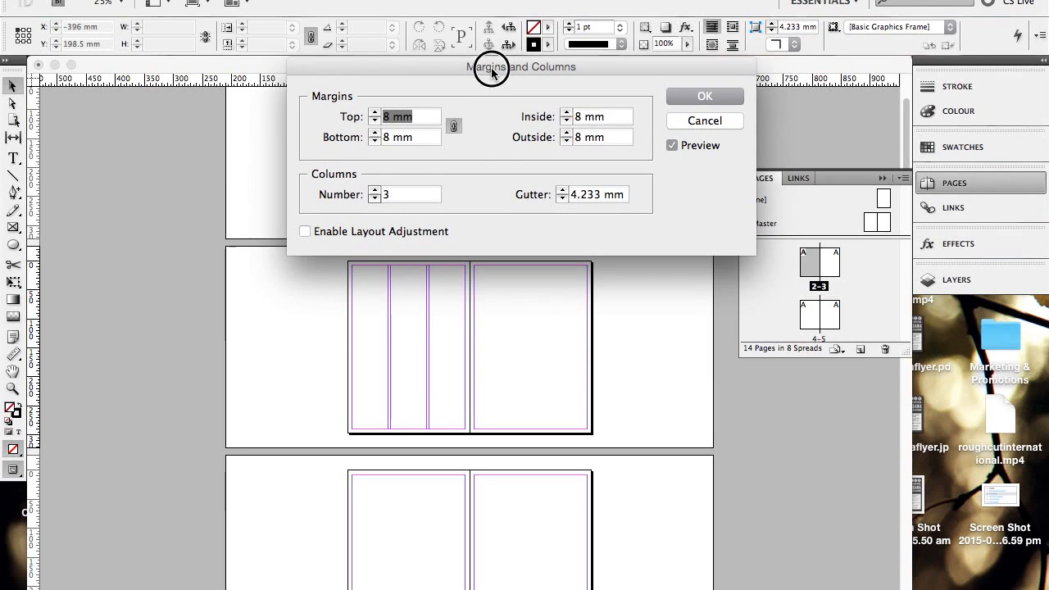
left_click(375, 199)
left_click(375, 191)
left_click(374, 199)
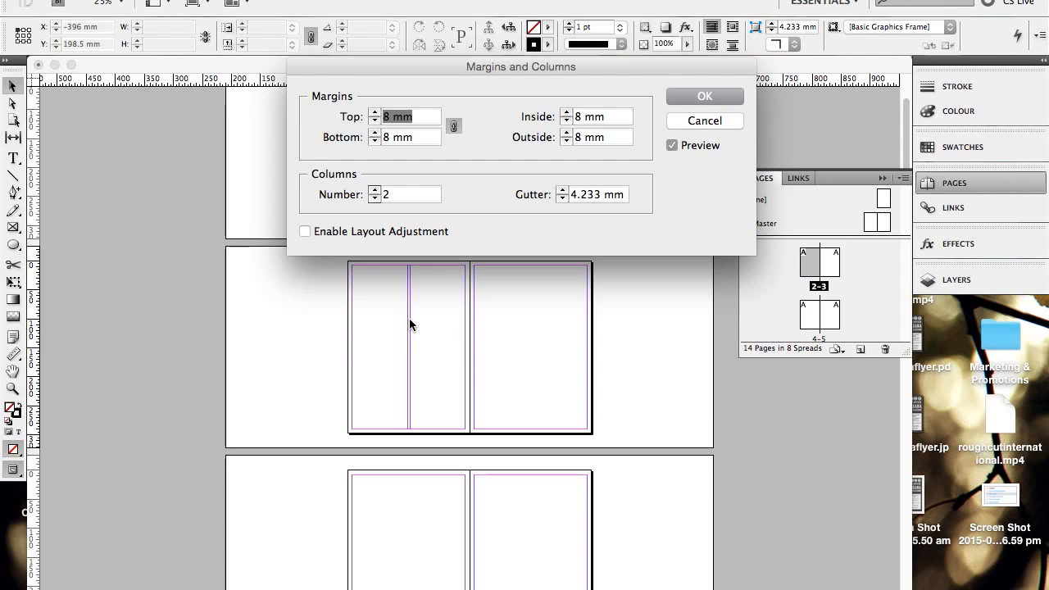
left_click(709, 97)
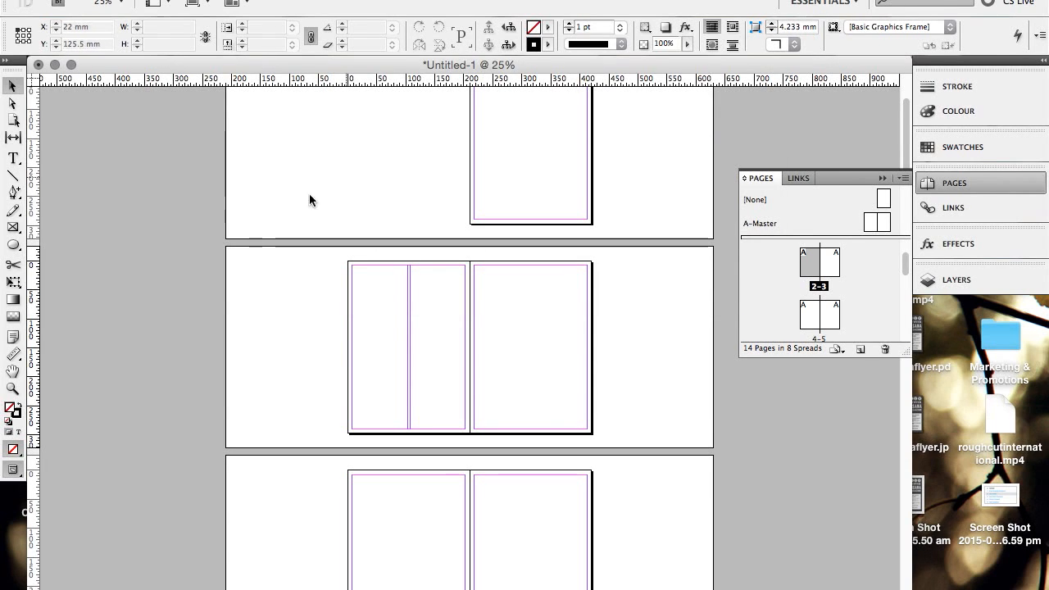